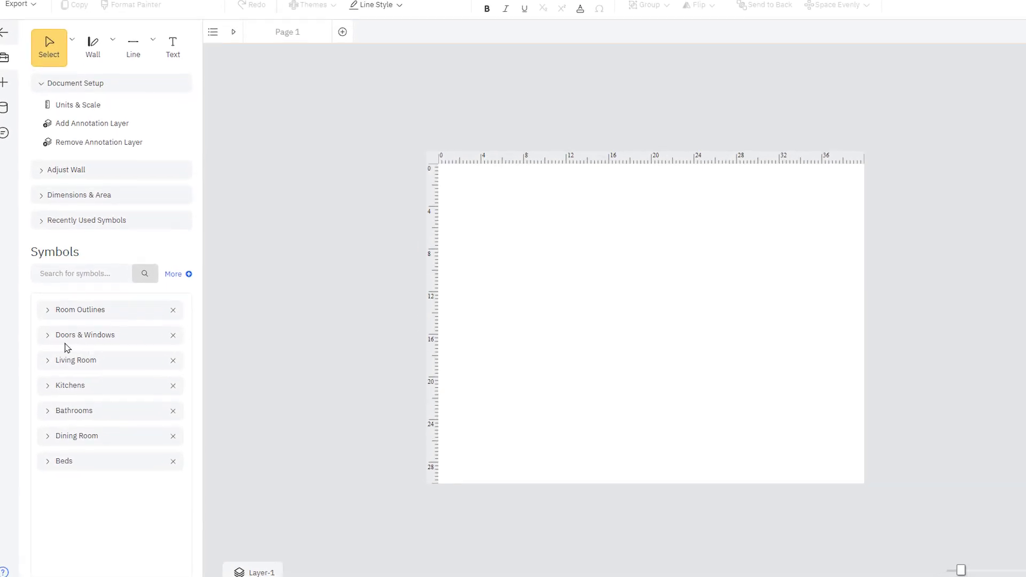
- Expand, then collapse, the Doors & Windows and Room Outlines symbol libraries
left_click(46, 331)
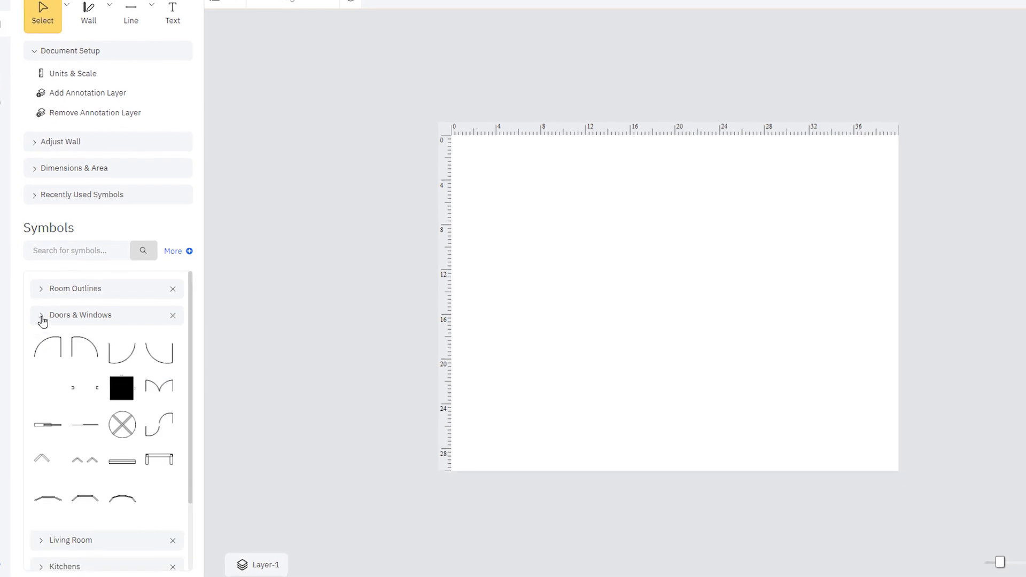
left_click(37, 283)
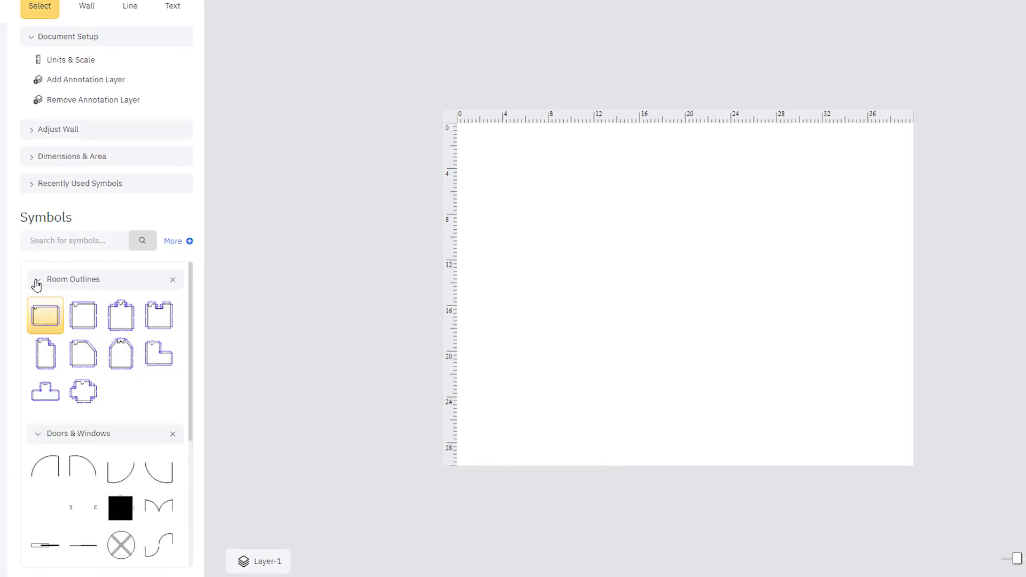
left_click(37, 283)
left_click(39, 309)
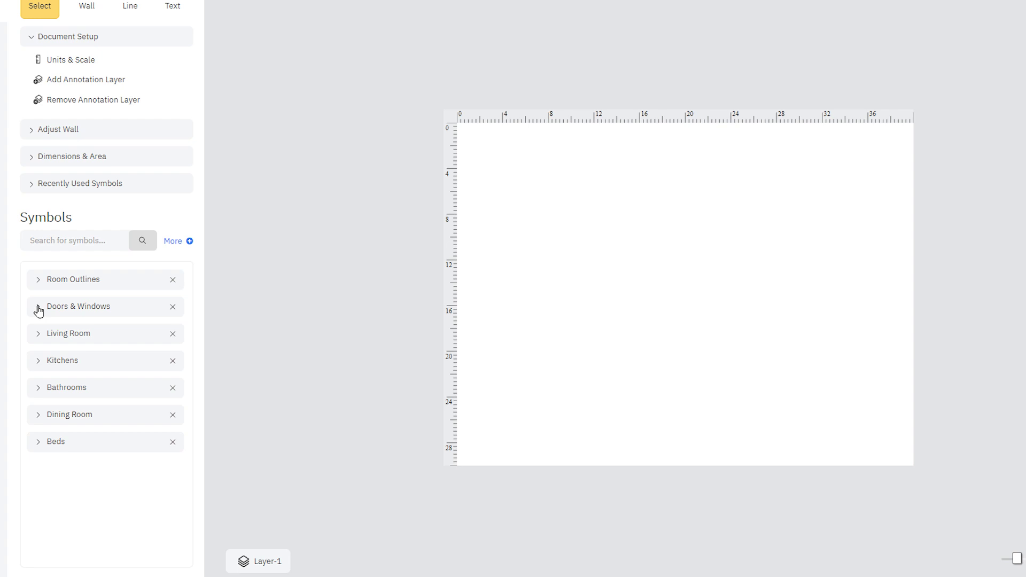
- Search the symbol libraries for 'table'
left_click(57, 242)
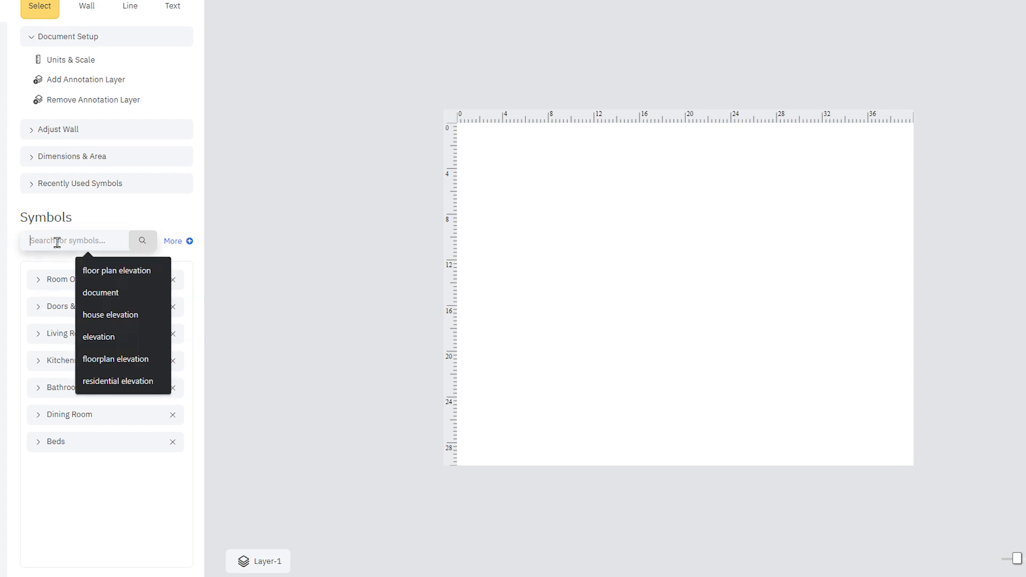
type("table")
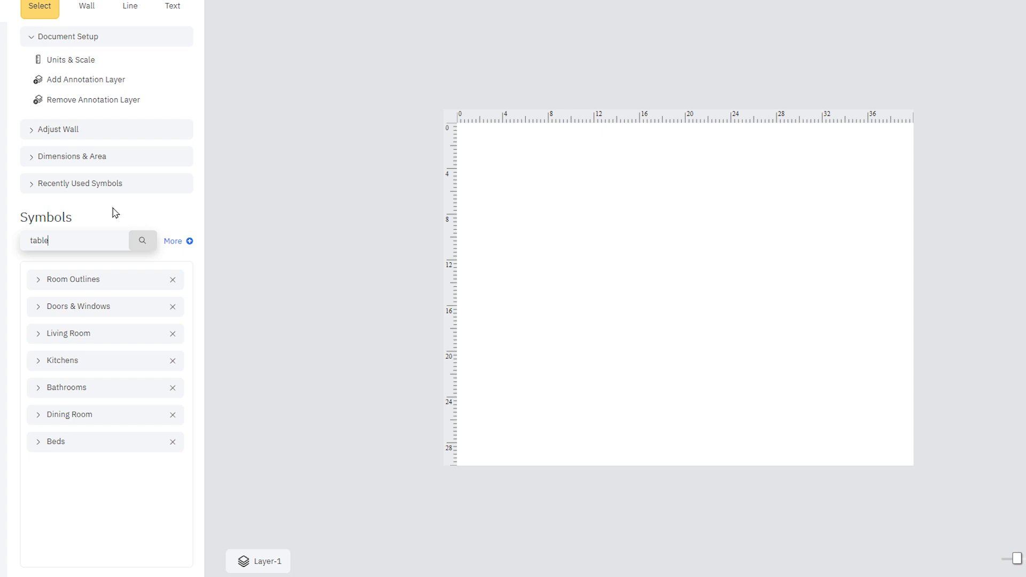
left_click(143, 241)
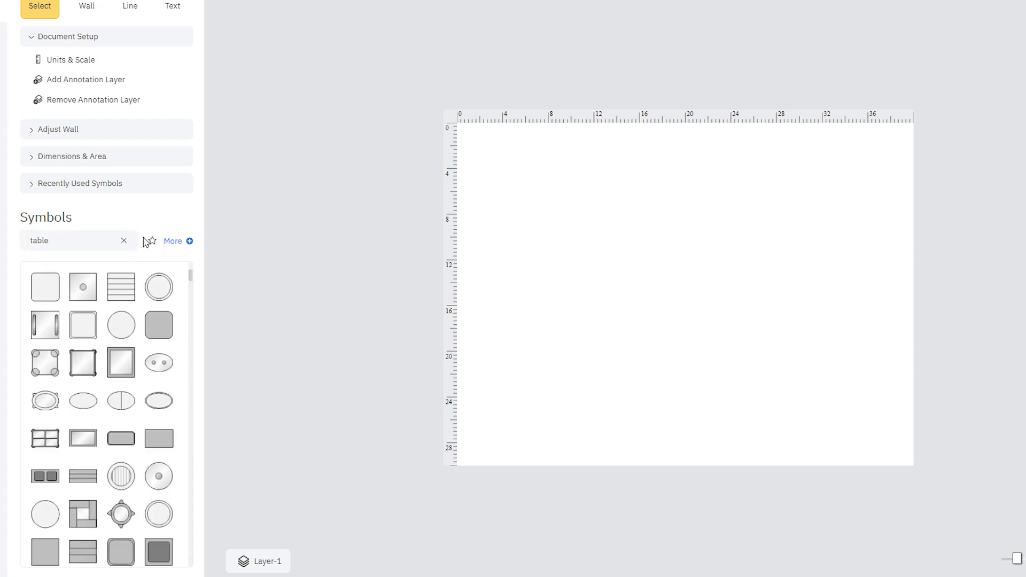
left_click_drag(191, 278, 192, 289)
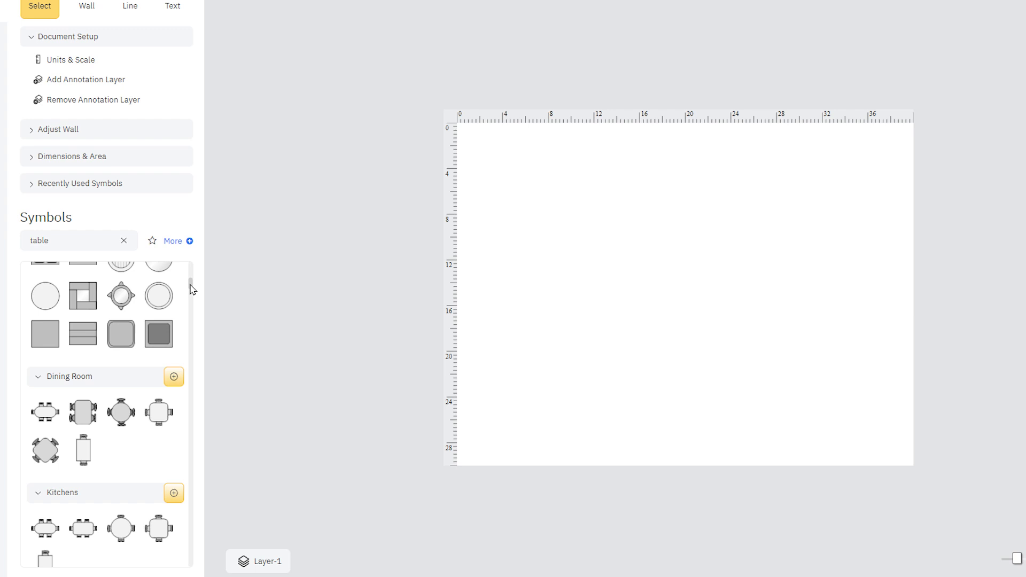
left_click_drag(191, 289, 193, 278)
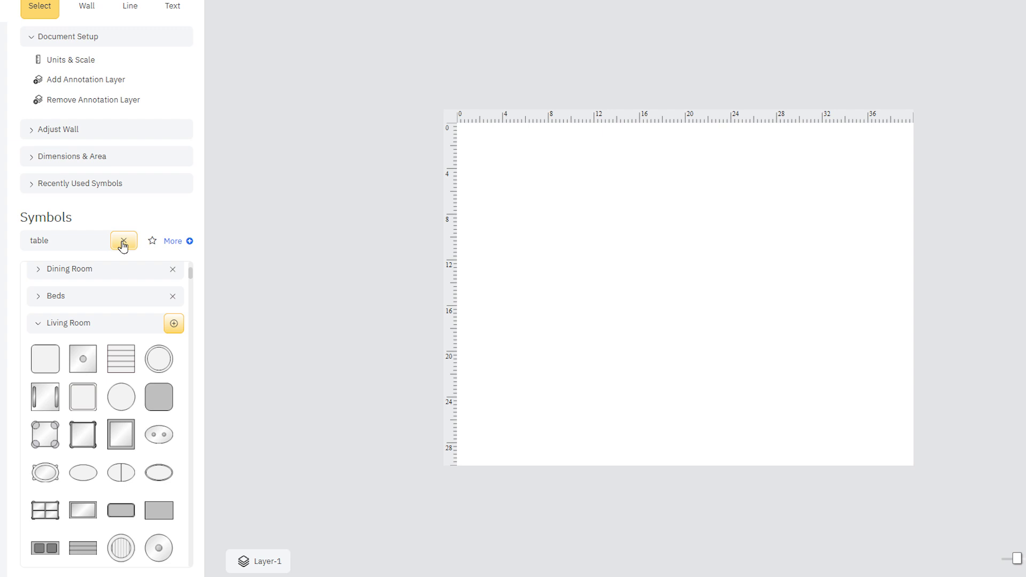
left_click(123, 243)
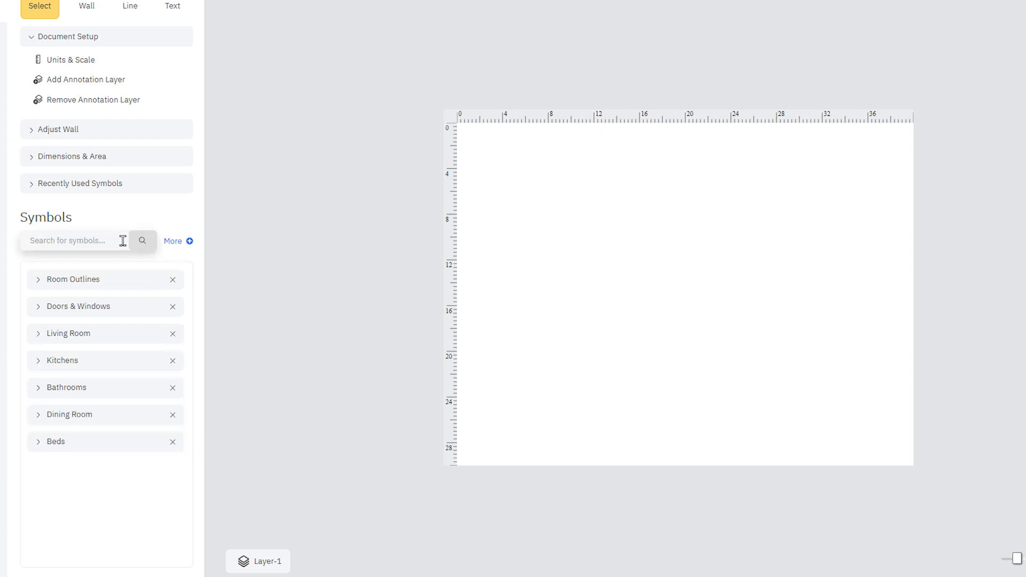
type("table")
key("Return")
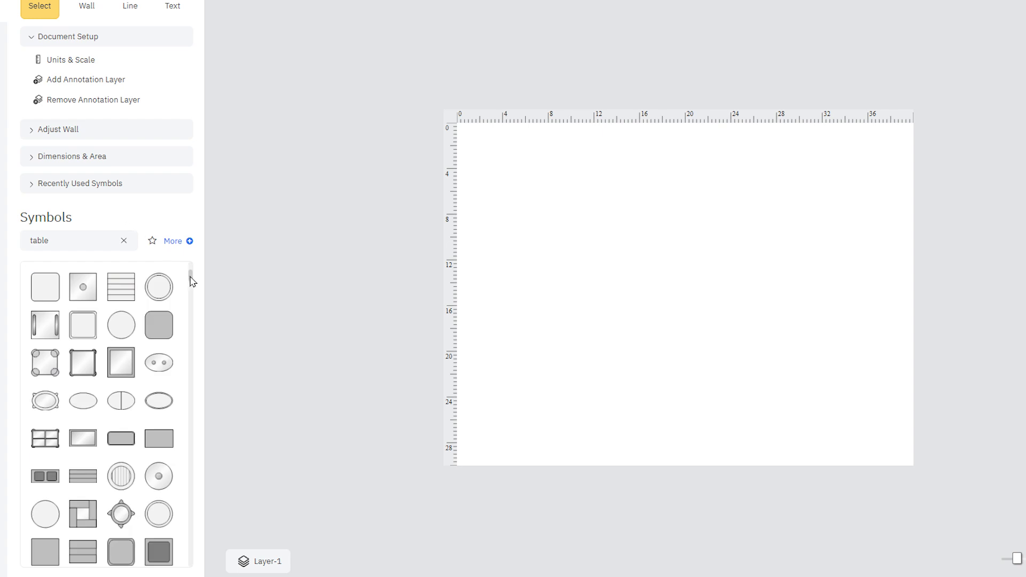
scroll(193, 285, "down", 3)
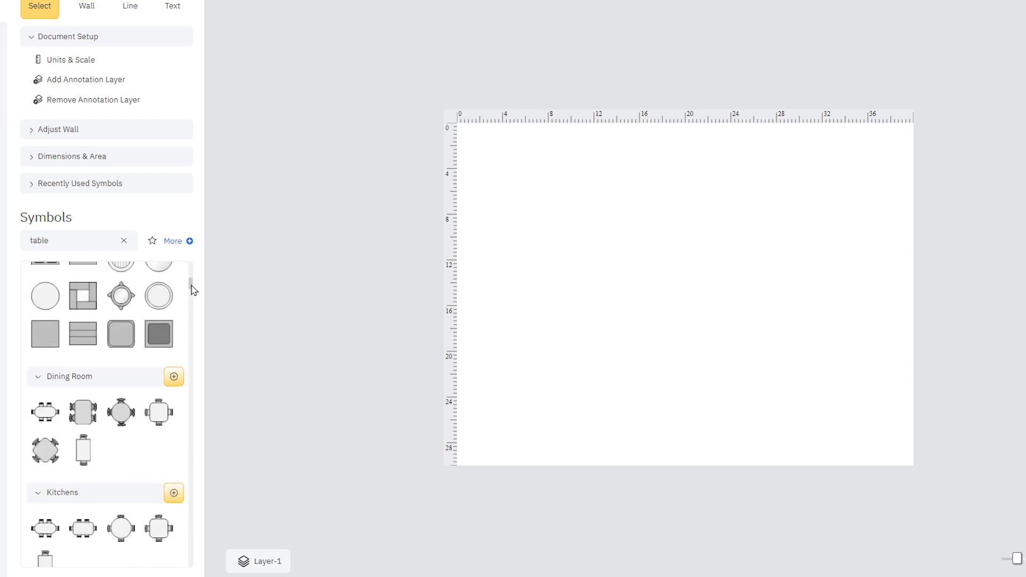
- Pin the Dining Room table results and add the whole Living Room library to the panel
left_click(174, 378)
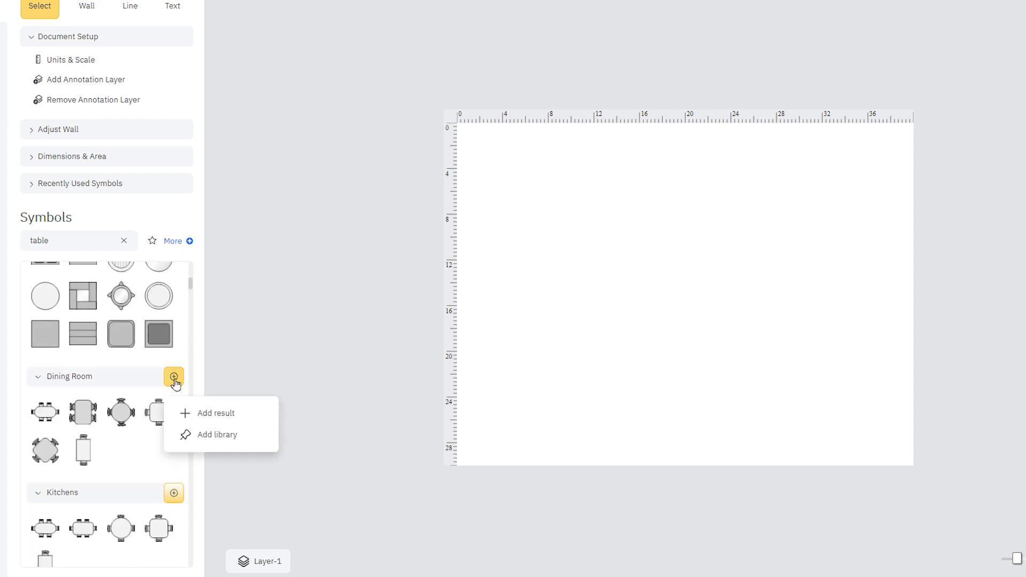
left_click(218, 415)
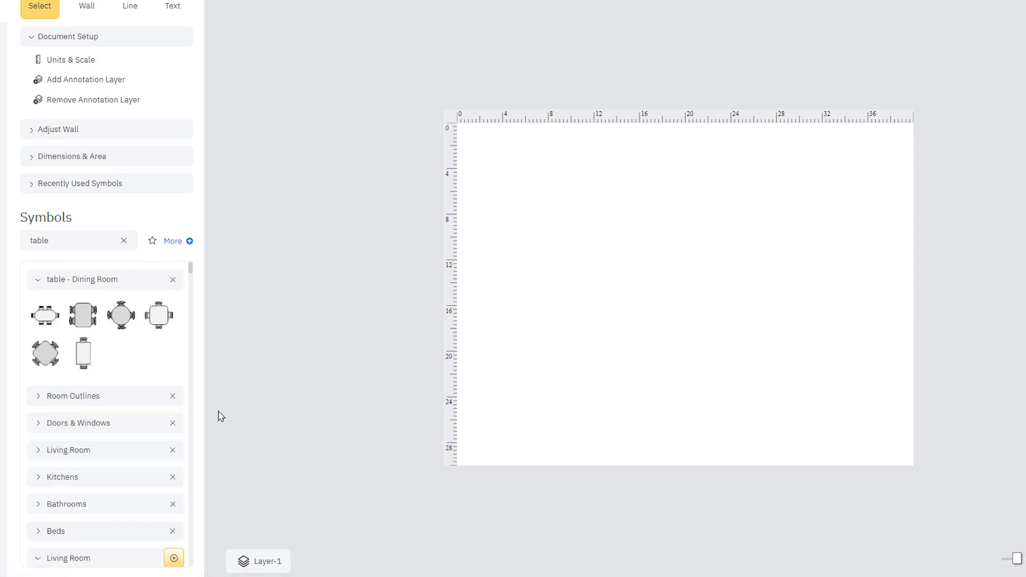
left_click(38, 280)
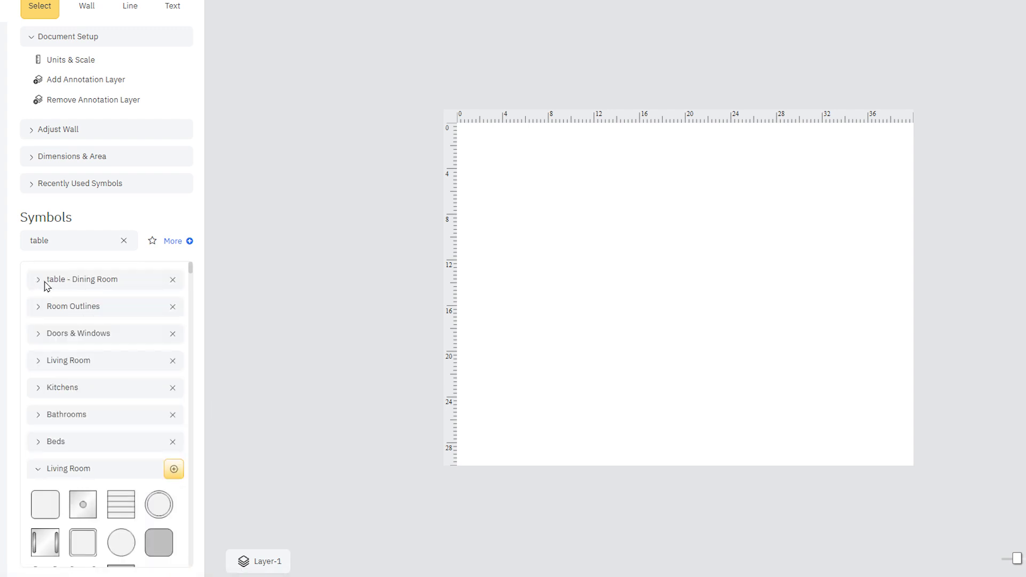
left_click(173, 469)
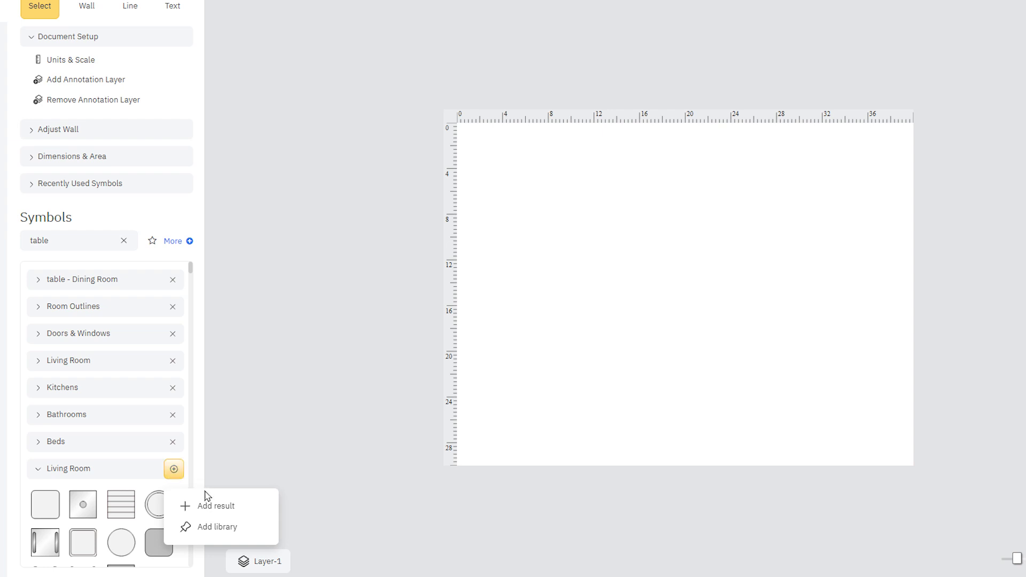
left_click(226, 528)
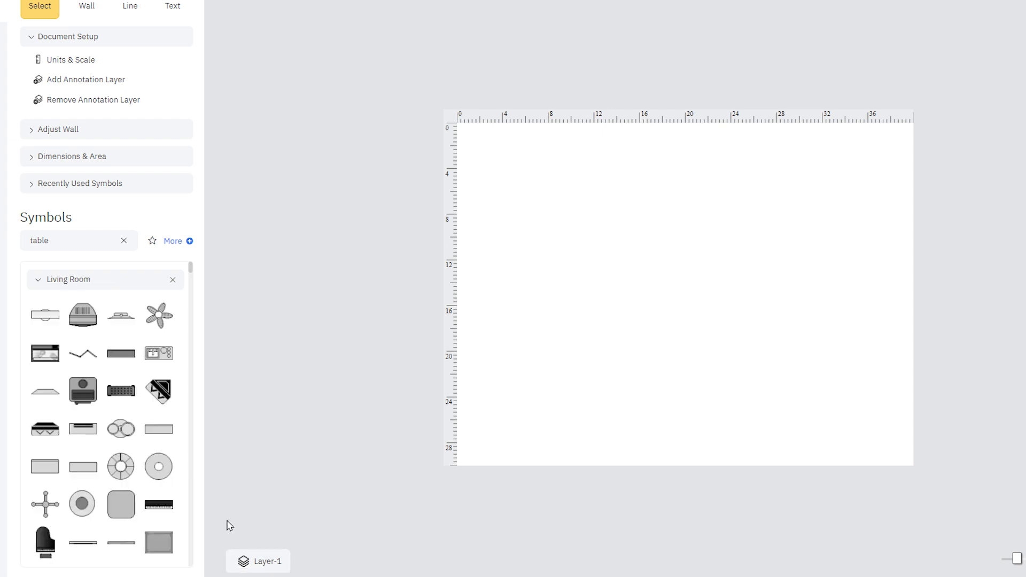
- Clear the search and expand the Living Room, table - Dining Room and Room Outlines libraries
left_click(124, 240)
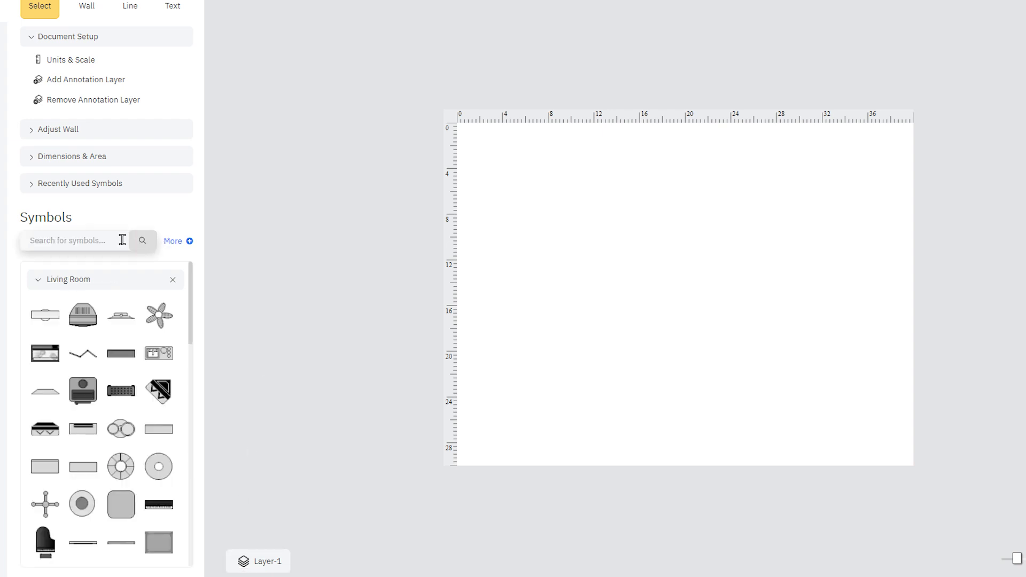
left_click(37, 281)
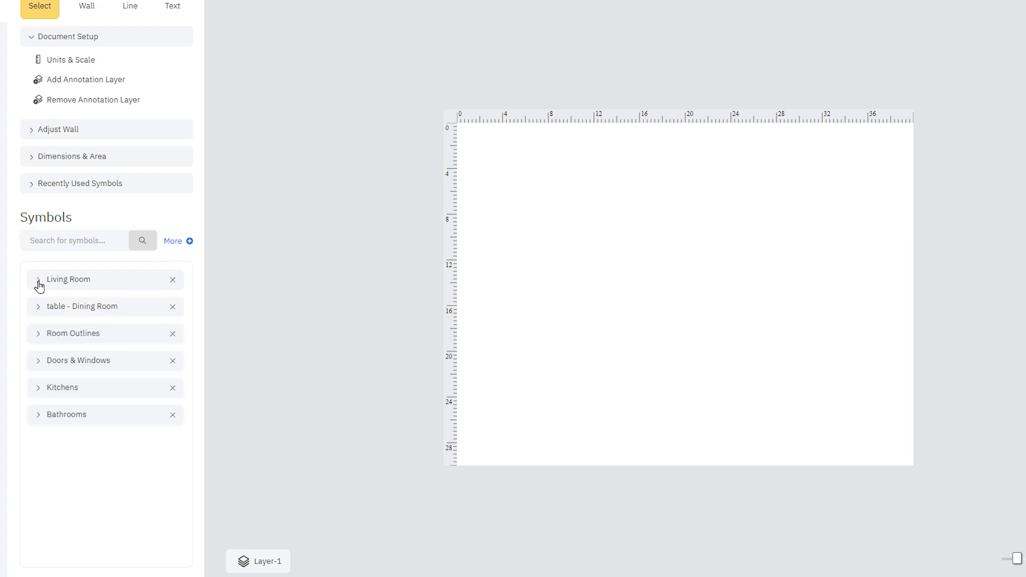
left_click(38, 309)
left_click(37, 280)
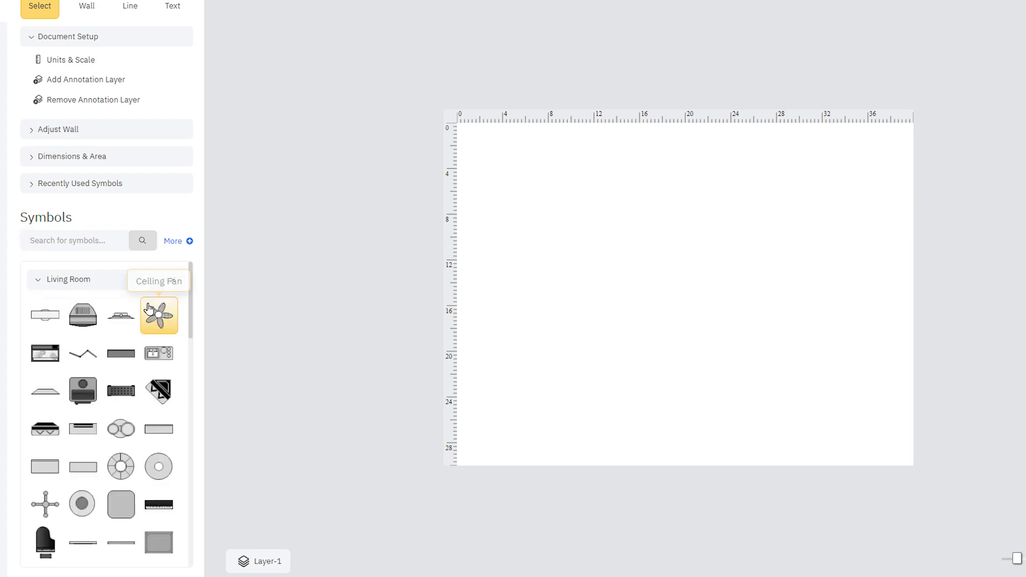
left_click_drag(191, 305, 196, 534)
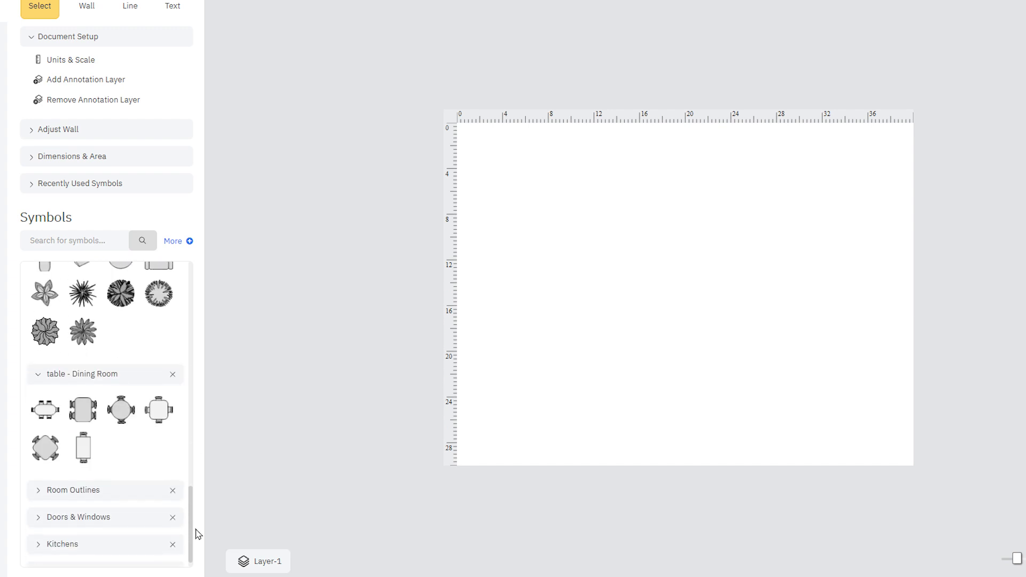
left_click(37, 490)
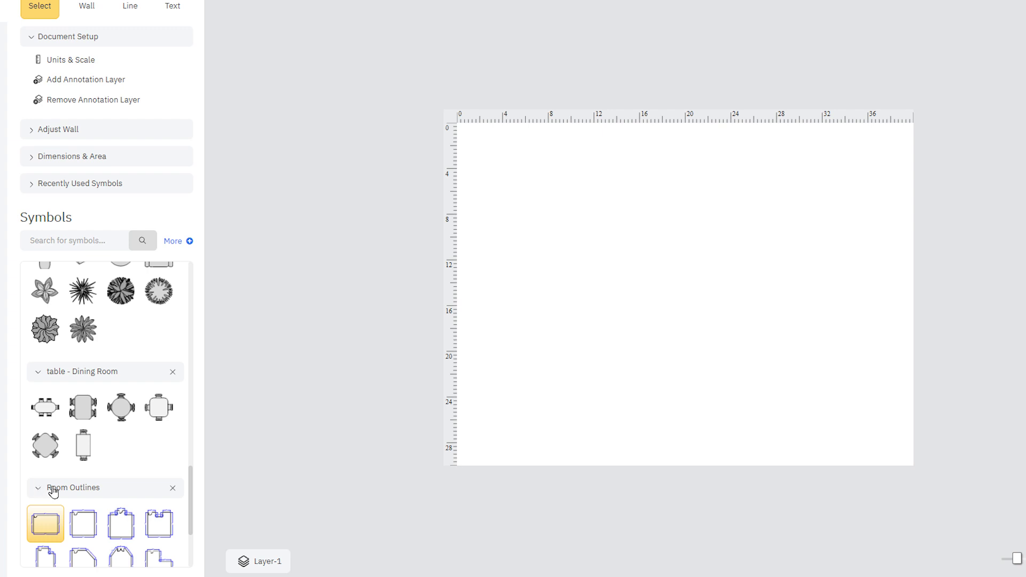
- Remove table - Dining Room, then place Living Room second and Kitchens last
left_click(173, 373)
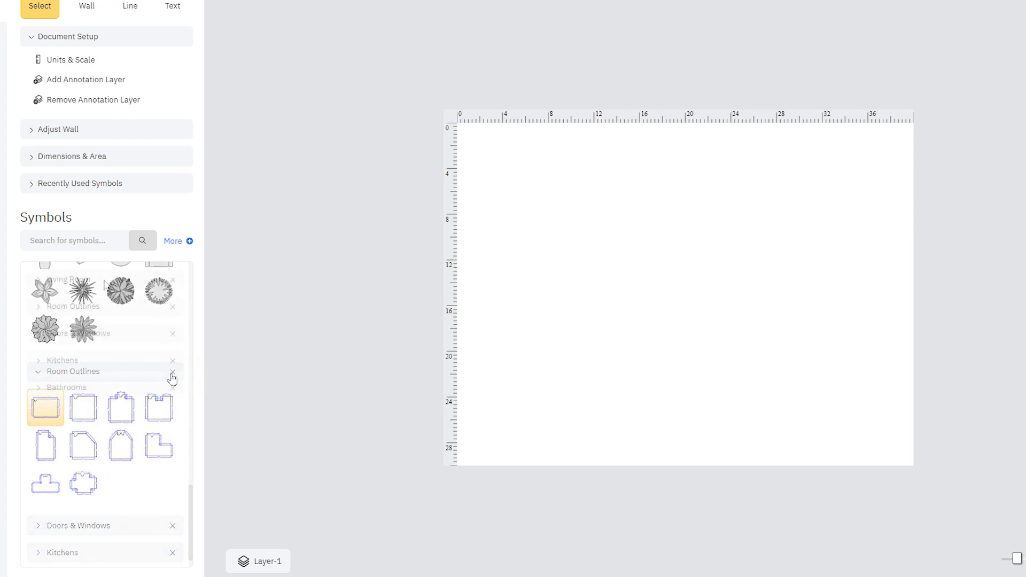
left_click_drag(105, 287, 98, 392)
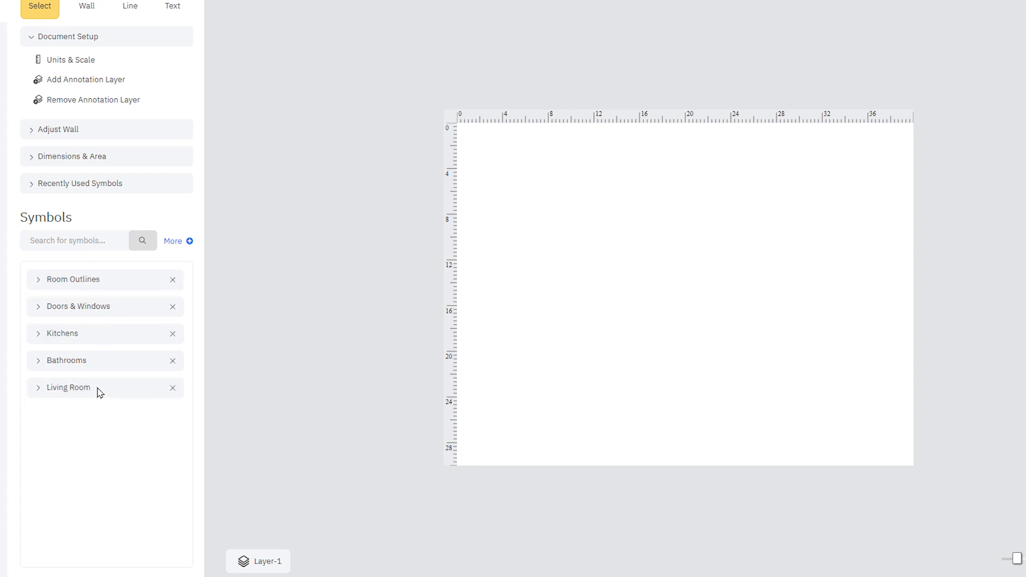
mouse_move(104, 344)
left_mouse_down()
mouse_move(103, 408)
mouse_move(95, 391)
mouse_move(103, 302)
left_mouse_up()
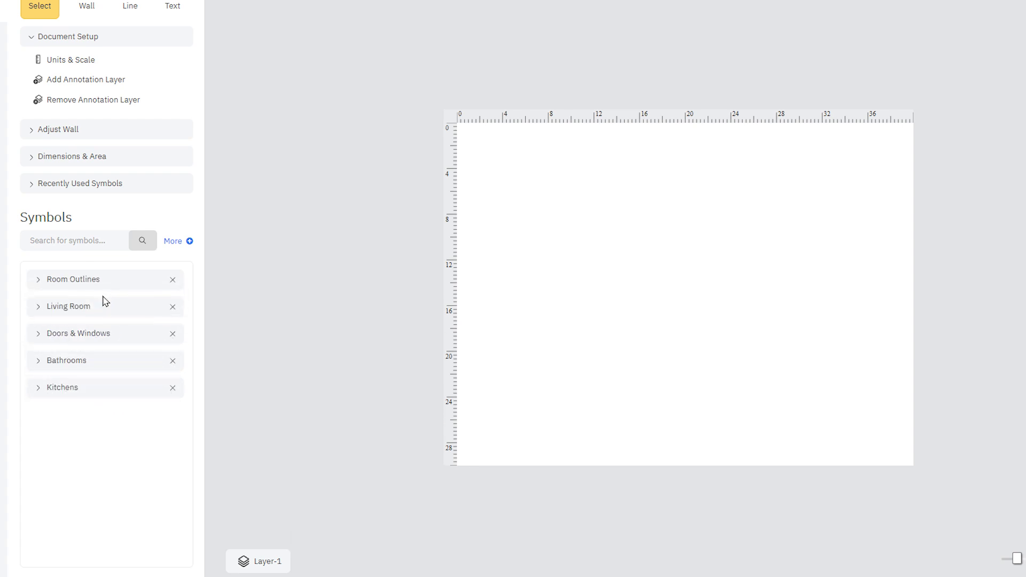
- Preview Commercial Kitchen, Cubicle Layout and Desks, then add the Desks library
left_click(190, 244)
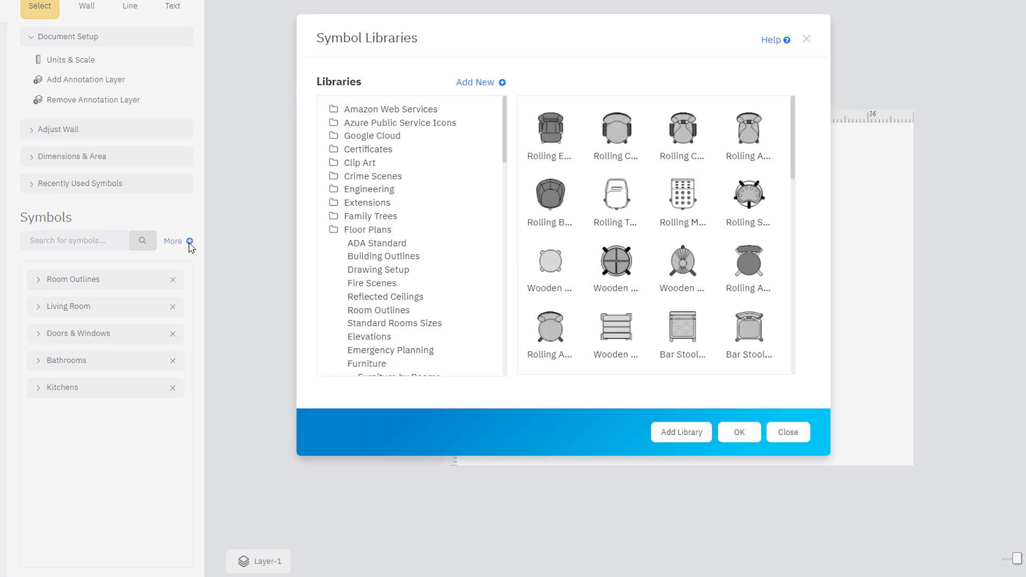
scroll(438, 306, "down", 3)
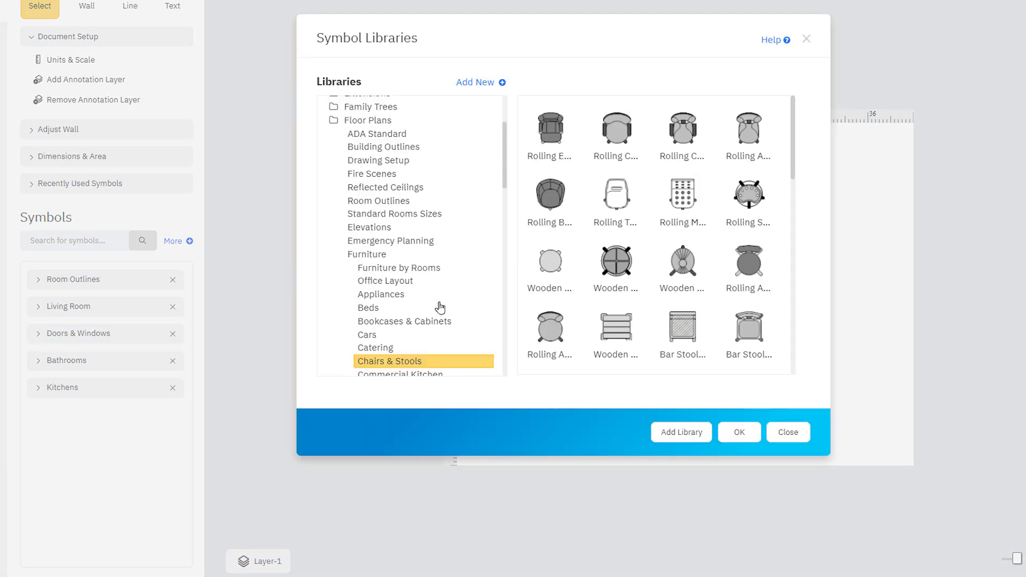
scroll(396, 355, "down", 2)
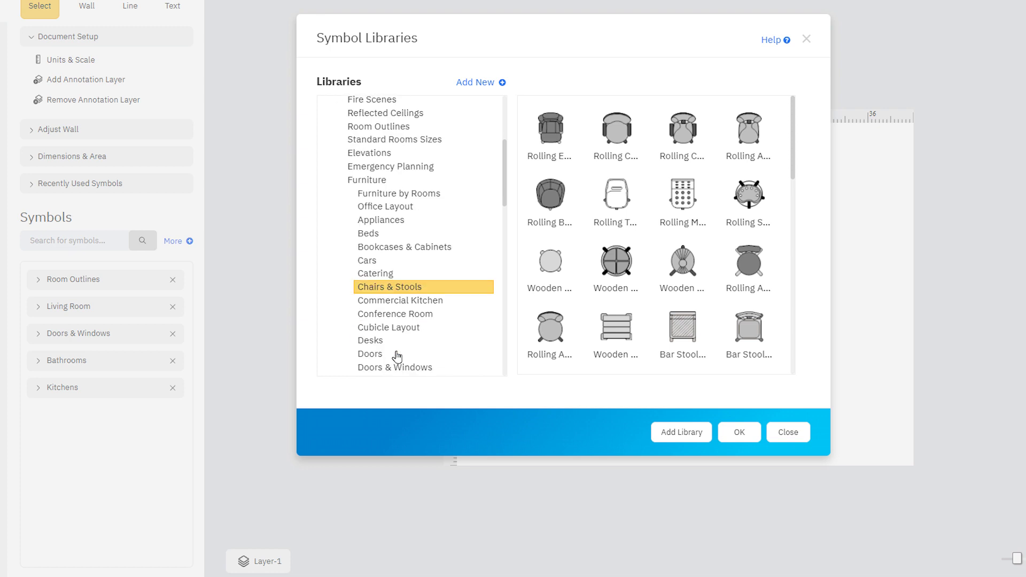
left_click(422, 300)
left_click(416, 333)
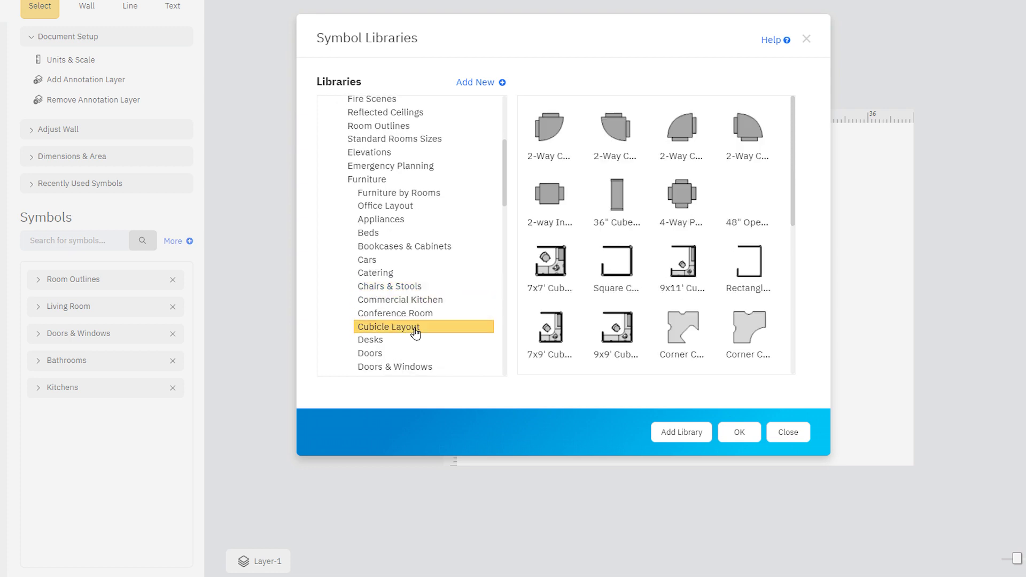
left_click(407, 342)
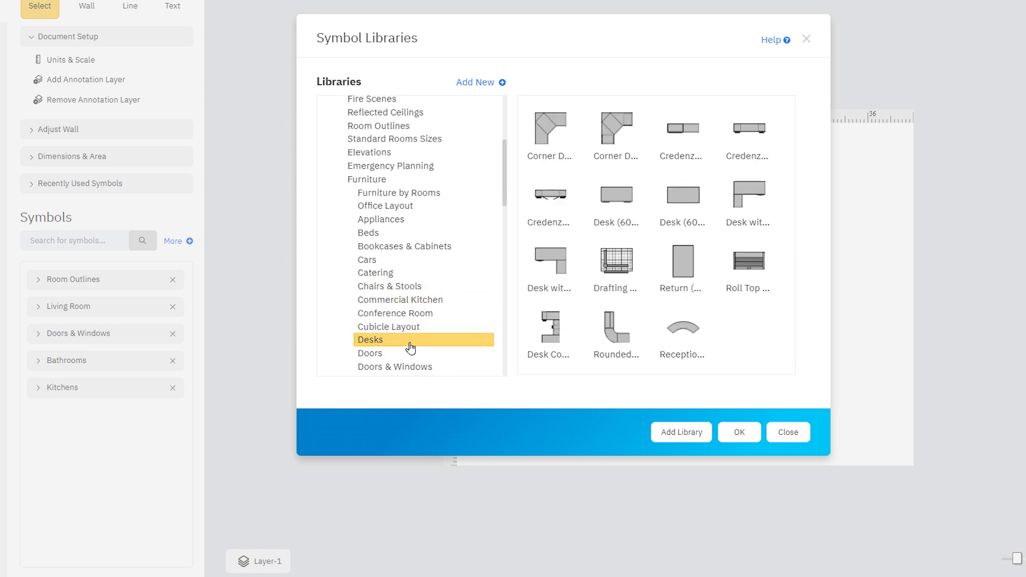
left_click(680, 436)
left_click(739, 435)
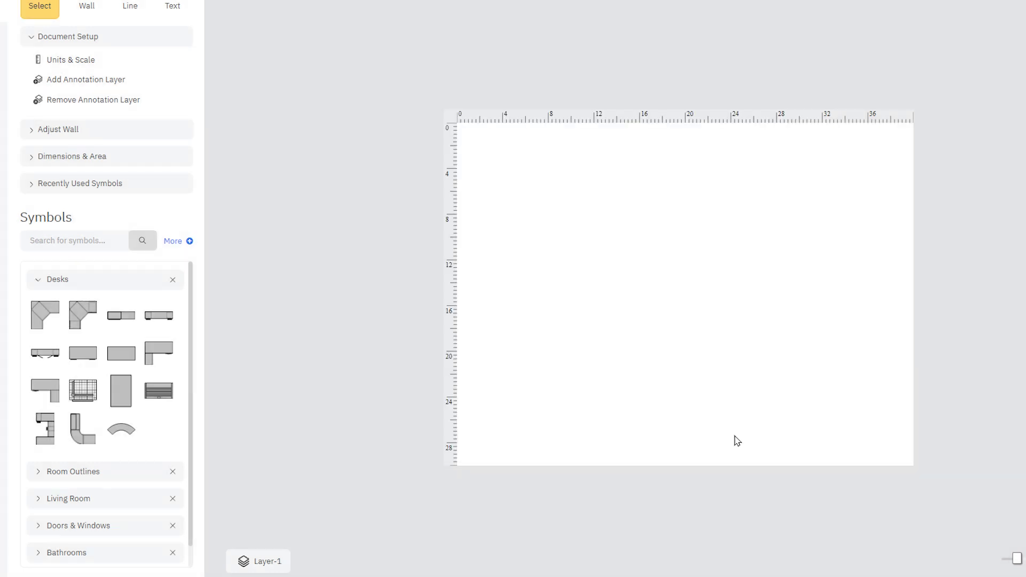